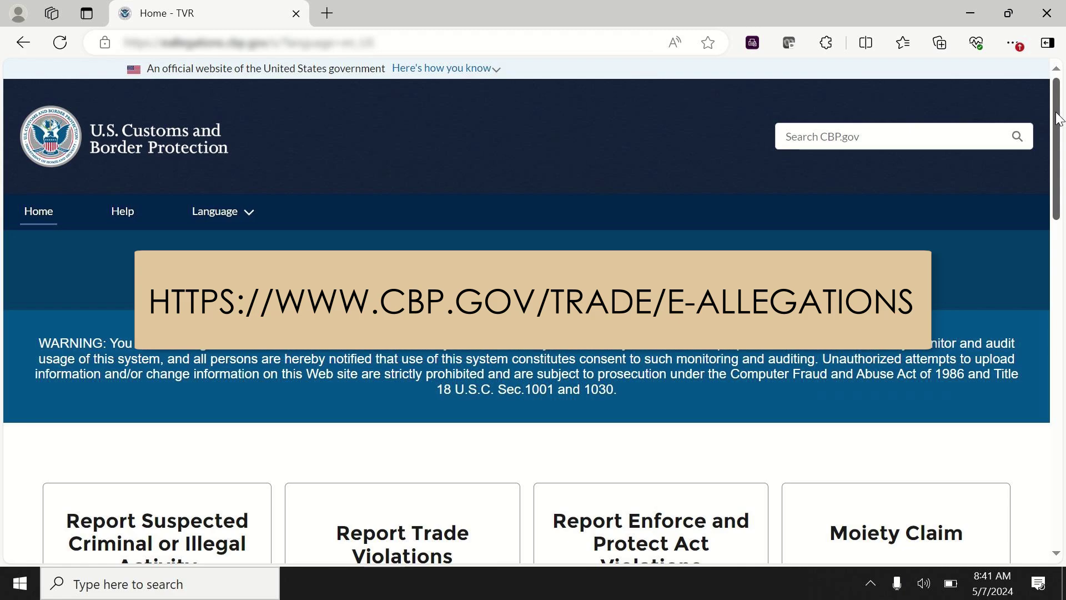
# - Scroll the TVR home page and start a new trade violation report
pyautogui.moveTo(1058, 119); pyautogui.dragTo(1063, 332)
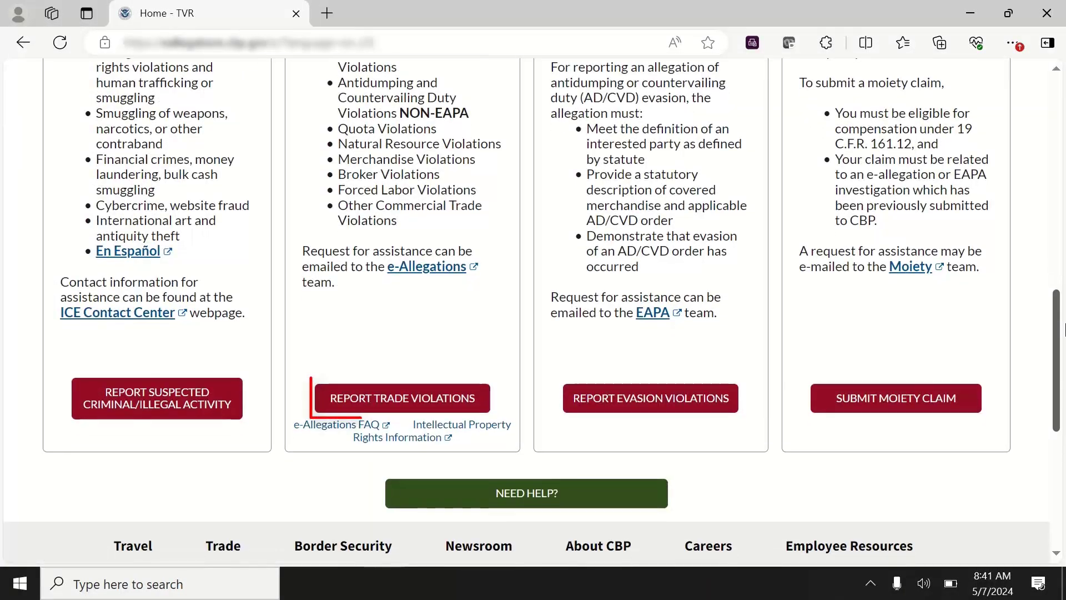
pyautogui.click(465, 404)
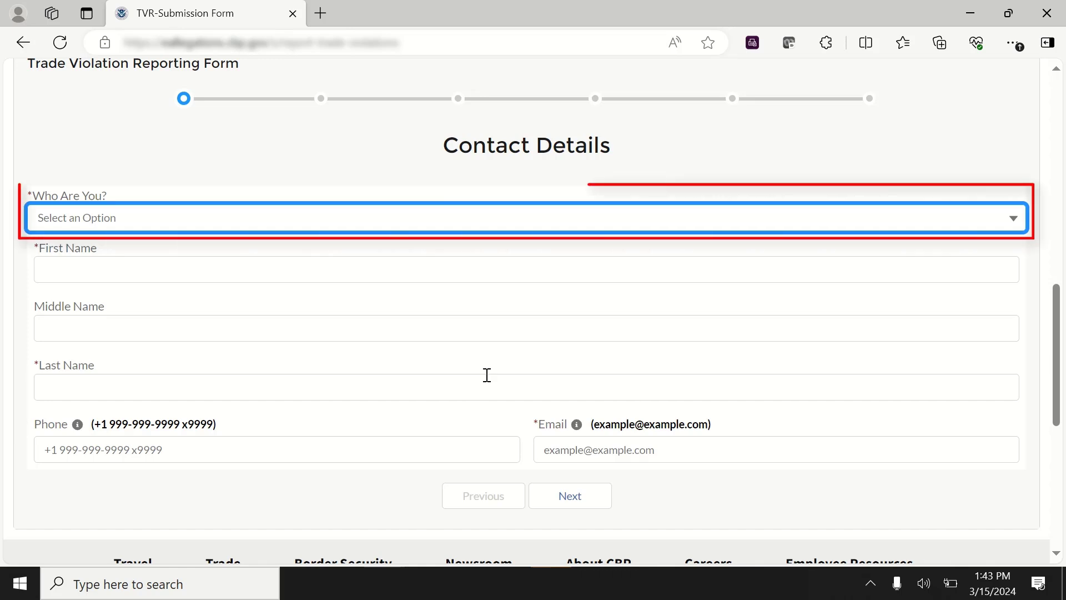
# - Identify the reporter as a Consumer and enter the reporter's first and last name
pyautogui.click(373, 229)
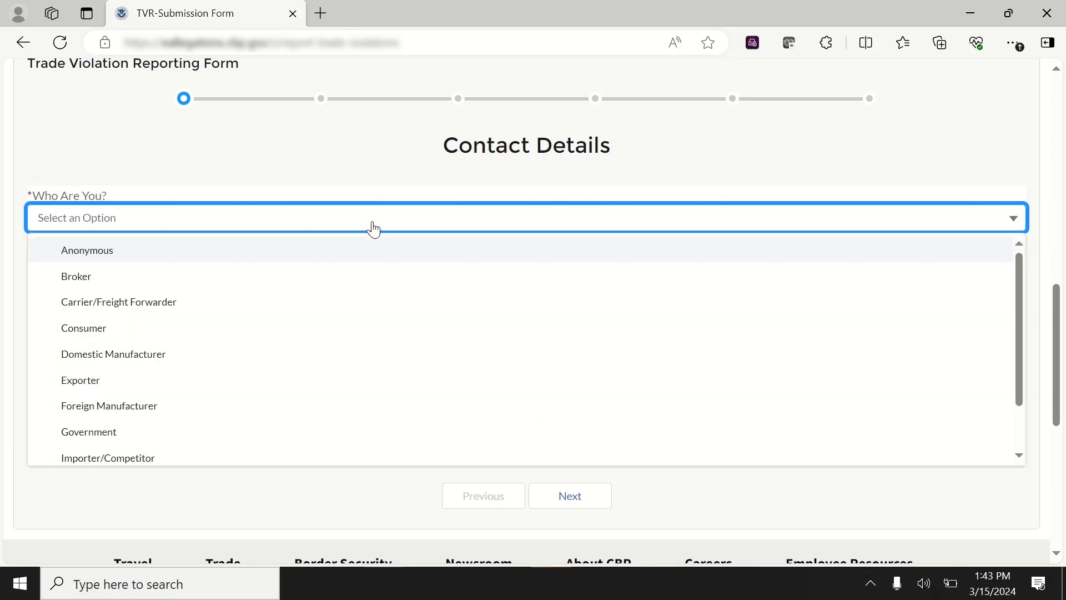
pyautogui.click(132, 335)
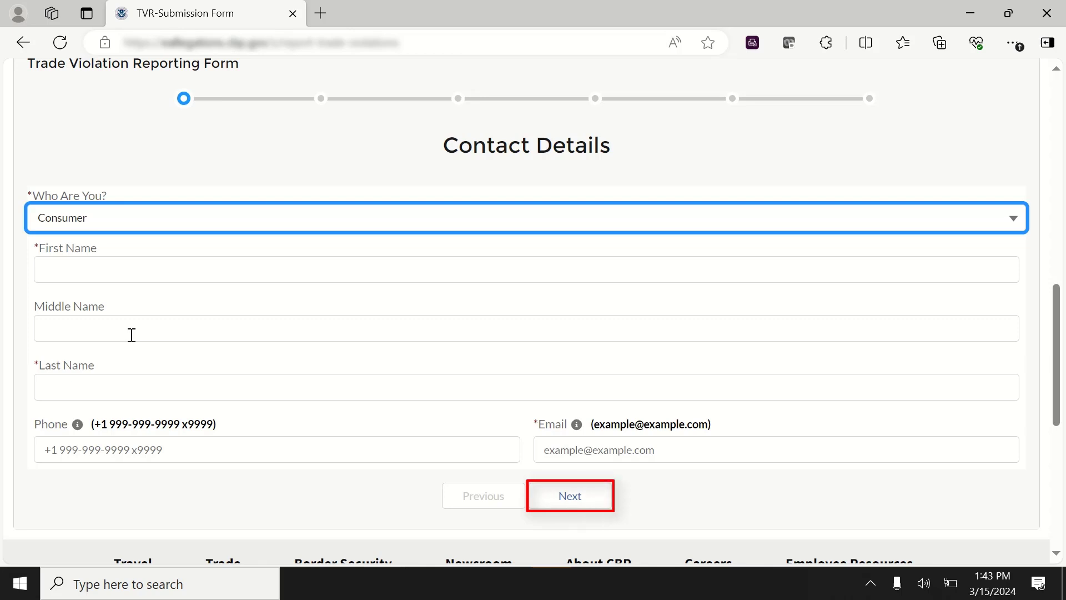
pyautogui.click(197, 274)
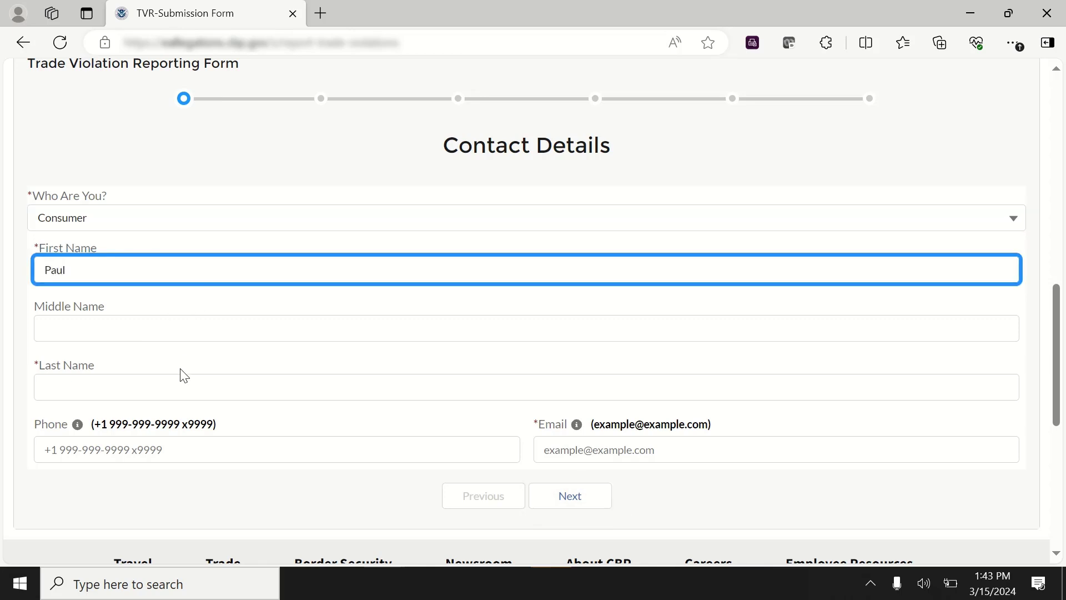
pyautogui.click(178, 389)
# - Fill in the reporter's phone number and e-mail address, then proceed to Allegation Details
pyautogui.click(86, 449)
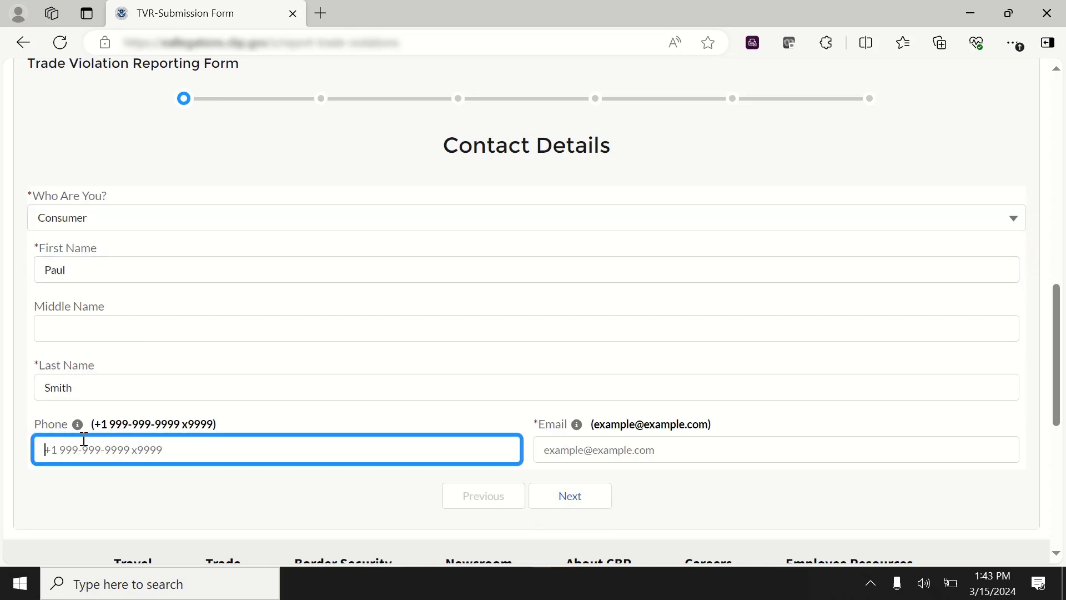
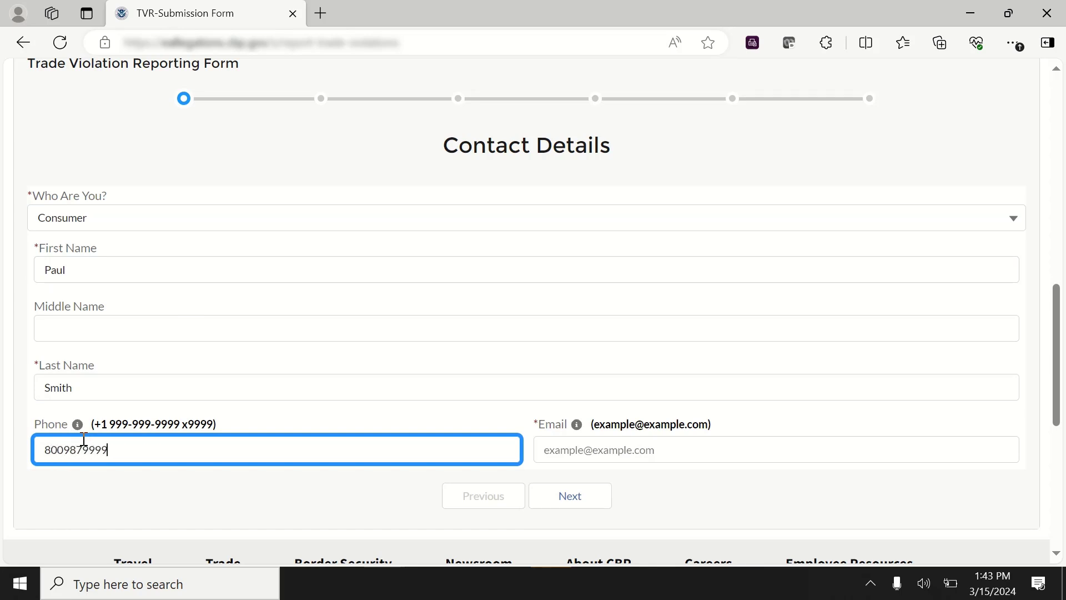
pyautogui.click(632, 448)
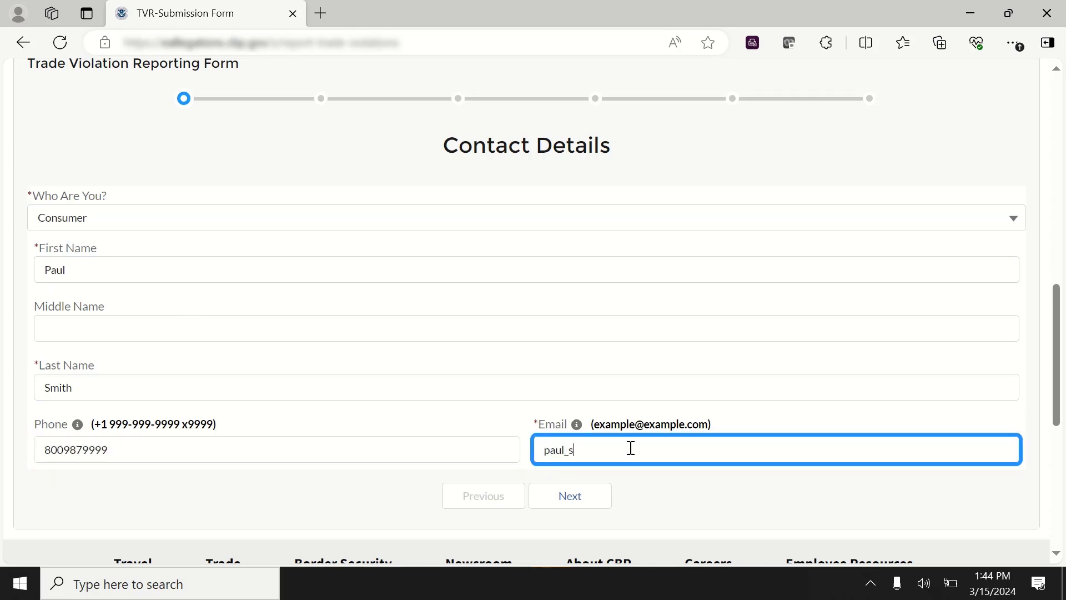
pyautogui.click(595, 495)
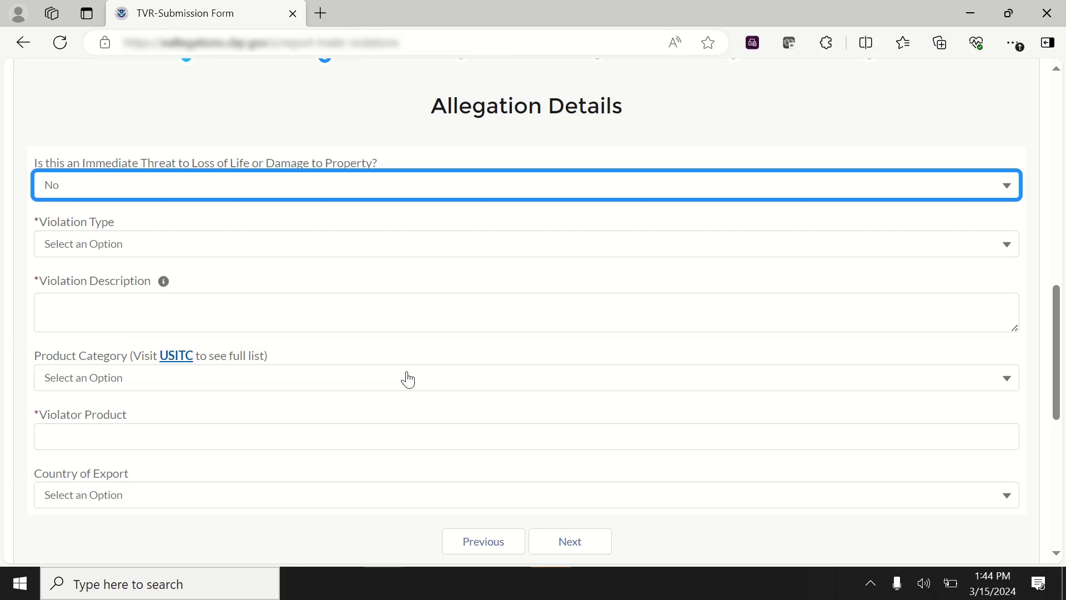
# - Mark no immediate threat, choose Forced Labor, and describe 'Poor working conditions for children and long hours.'
pyautogui.click(321, 202)
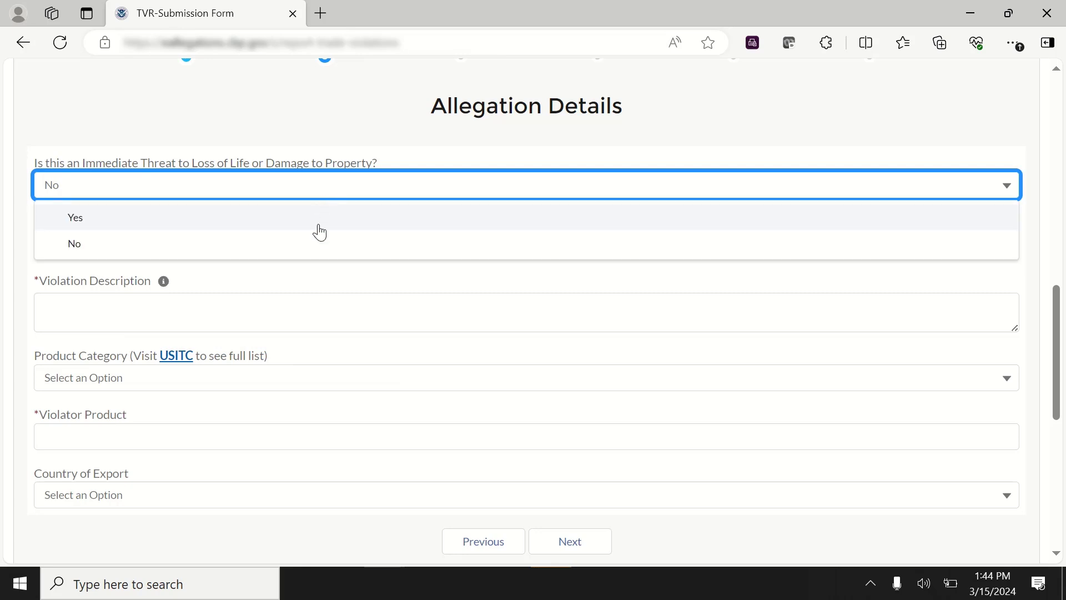
pyautogui.click(321, 253)
pyautogui.click(288, 245)
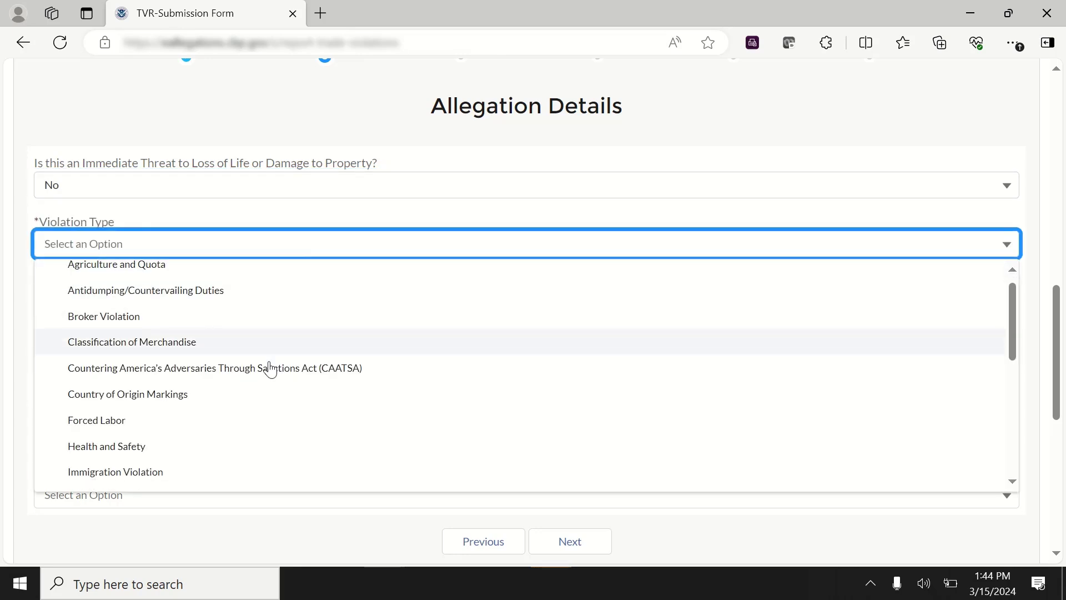
pyautogui.scroll(-1, 270, 370)
pyautogui.click(100, 395)
pyautogui.click(121, 320)
pyautogui.write('Poor working conditions for children and long hours.')
# - Enter Steel as the violator product and Central African Republic as country of export, then continue
pyautogui.click(109, 443)
pyautogui.write('Steel')
pyautogui.scroll(-1, 110, 447)
pyautogui.click(109, 466)
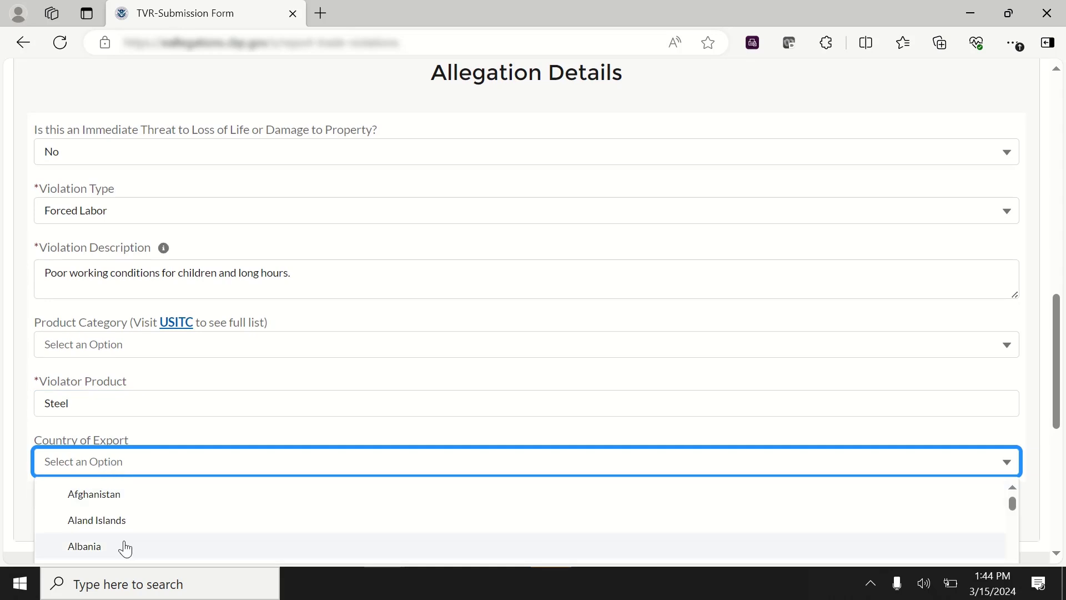
pyautogui.scroll(-12, 126, 548)
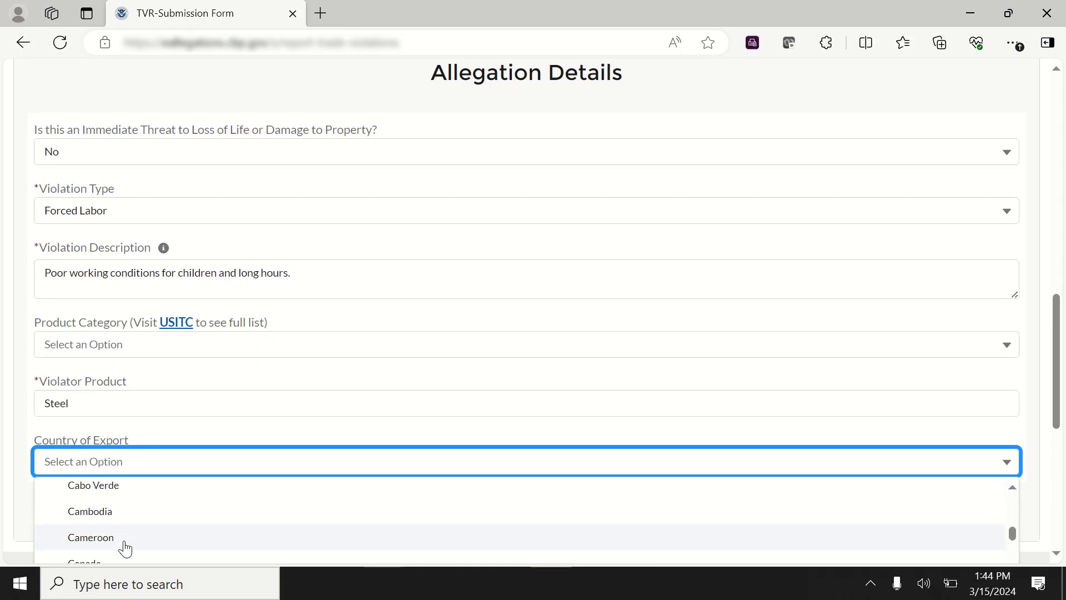
pyautogui.scroll(-2, 125, 549)
pyautogui.click(124, 543)
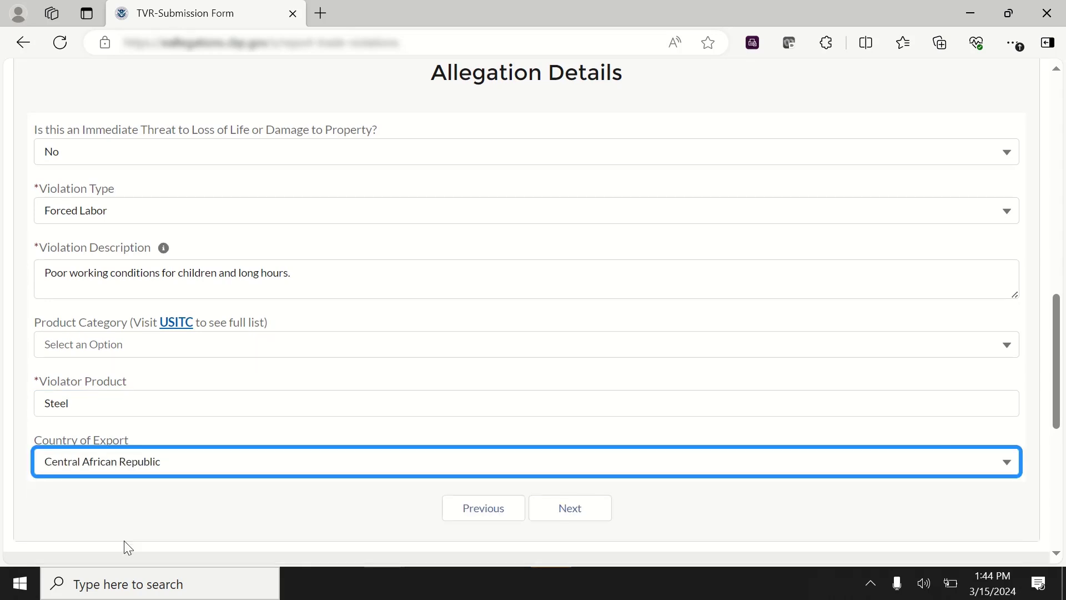
pyautogui.click(563, 505)
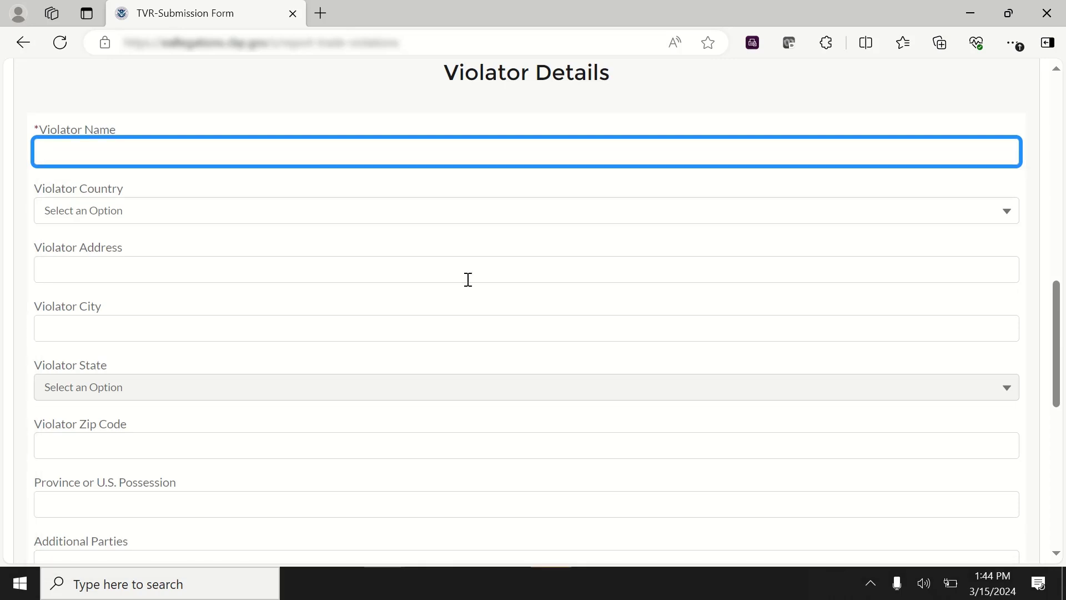
# - Enter 'Steel United' as the violator name and proceed to the File Upload step
pyautogui.write('Steel United')
pyautogui.scroll(-2, 335, 318)
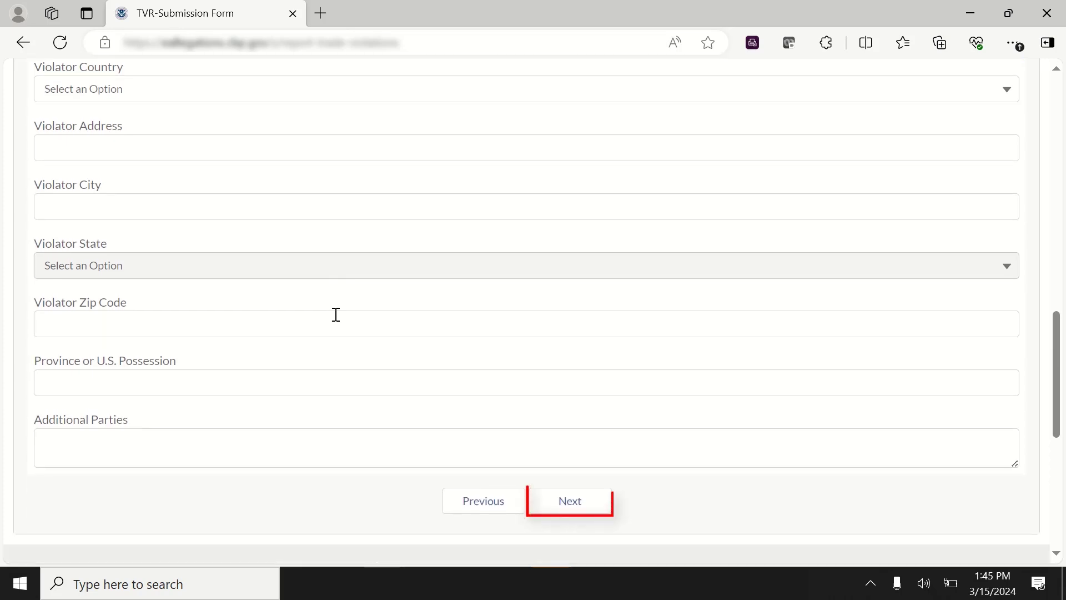
pyautogui.click(597, 506)
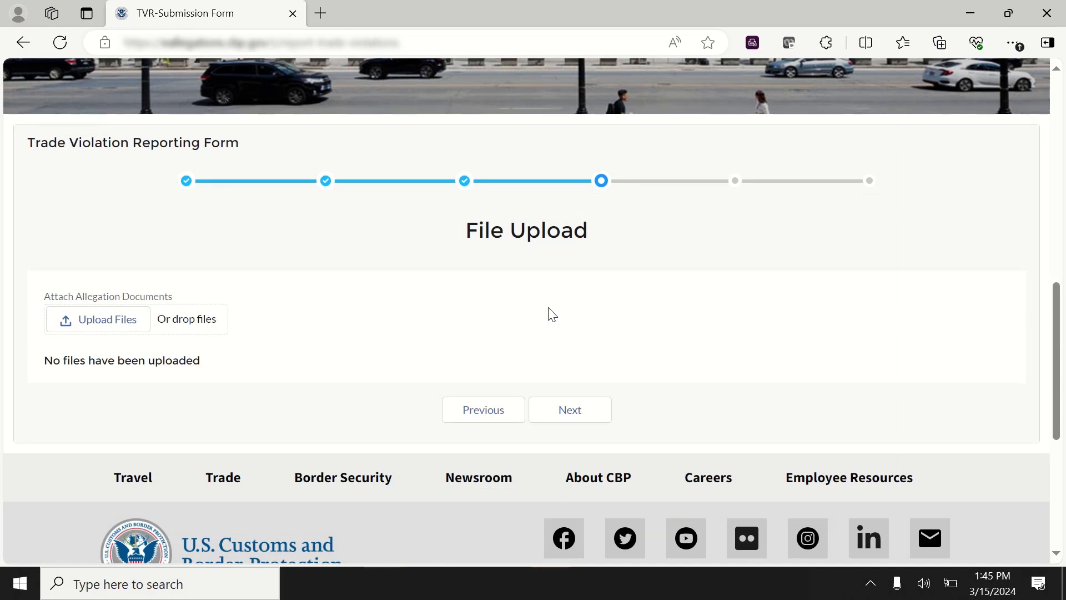
# - Upload Allegations Document_Congo.docx to the report and proceed to the Review step
pyautogui.click(129, 328)
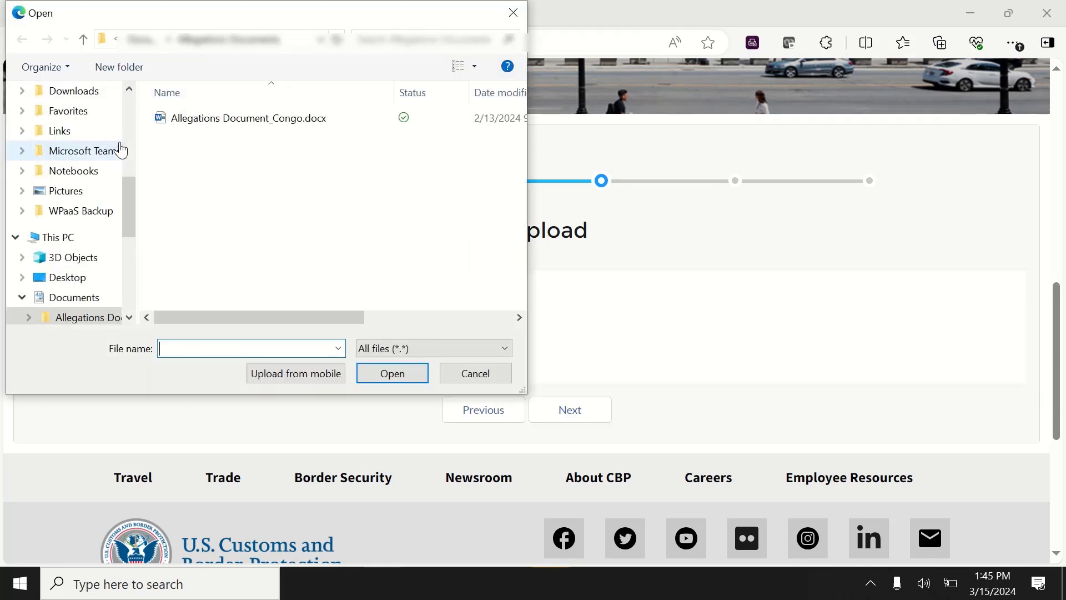
pyautogui.click(199, 124)
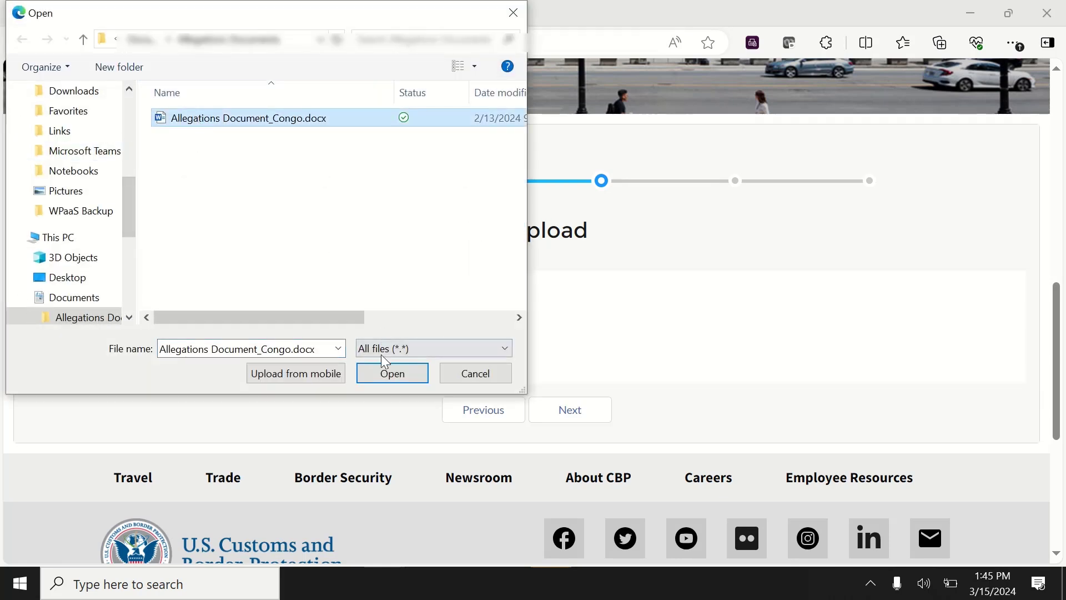
pyautogui.click(389, 371)
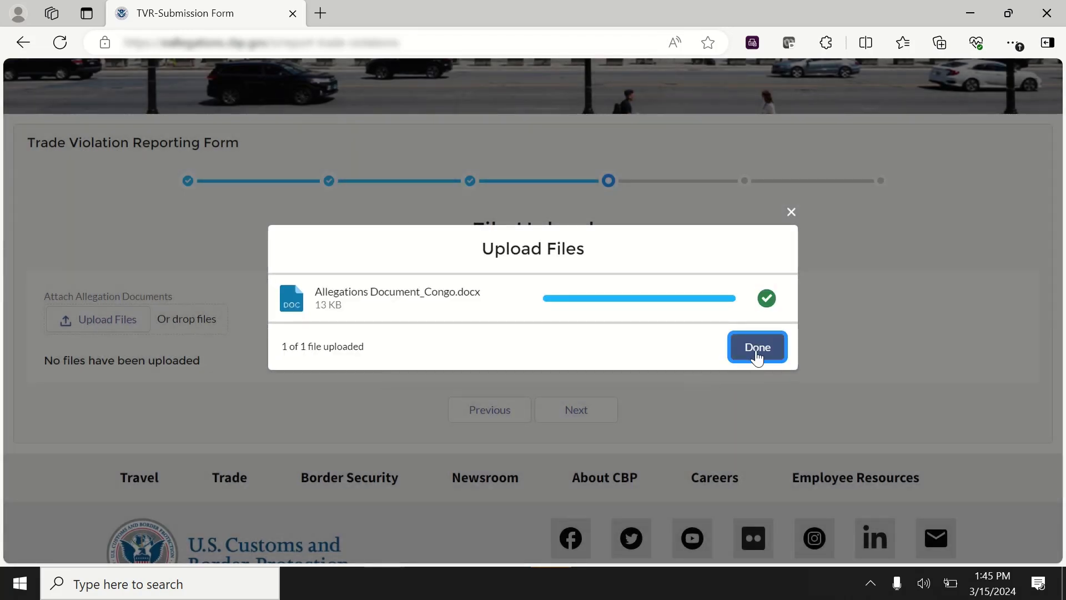
pyautogui.click(757, 355)
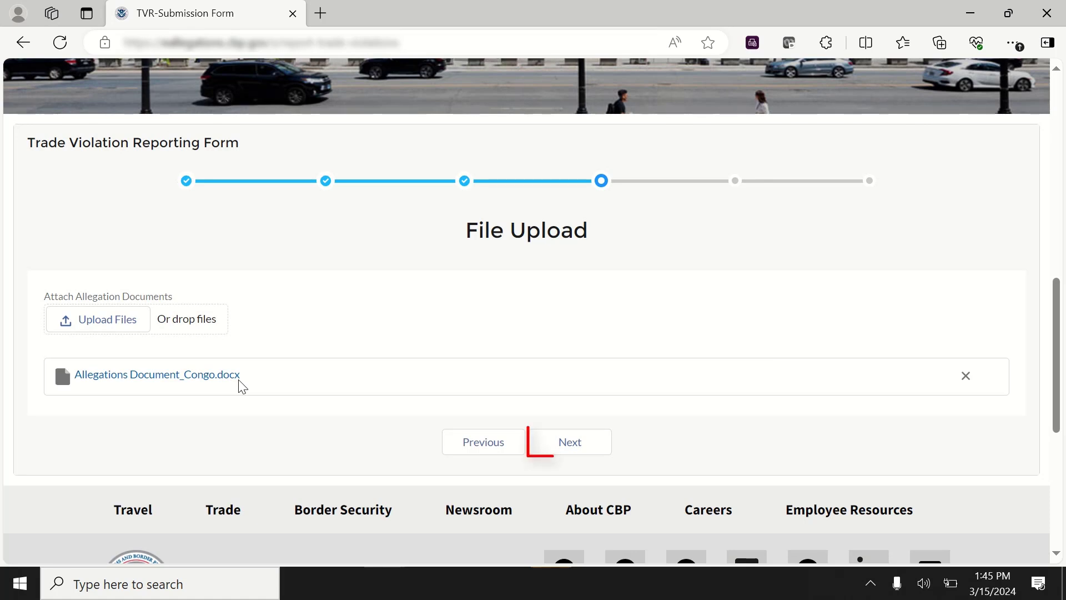
pyautogui.click(578, 442)
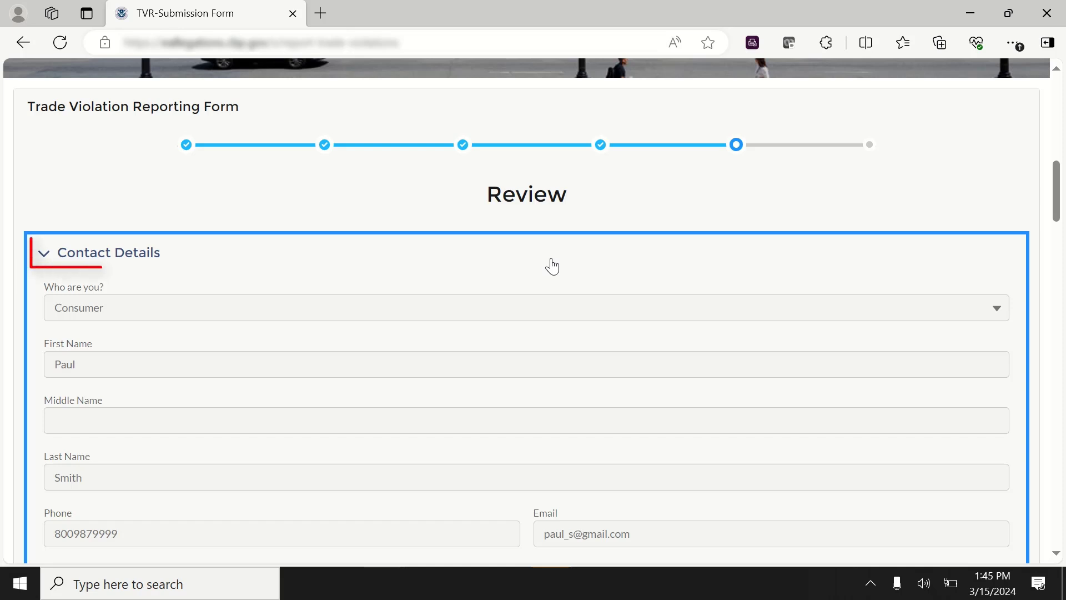
# - Review the report past the Privacy Act statement and submit it
pyautogui.scroll(-10, 552, 258)
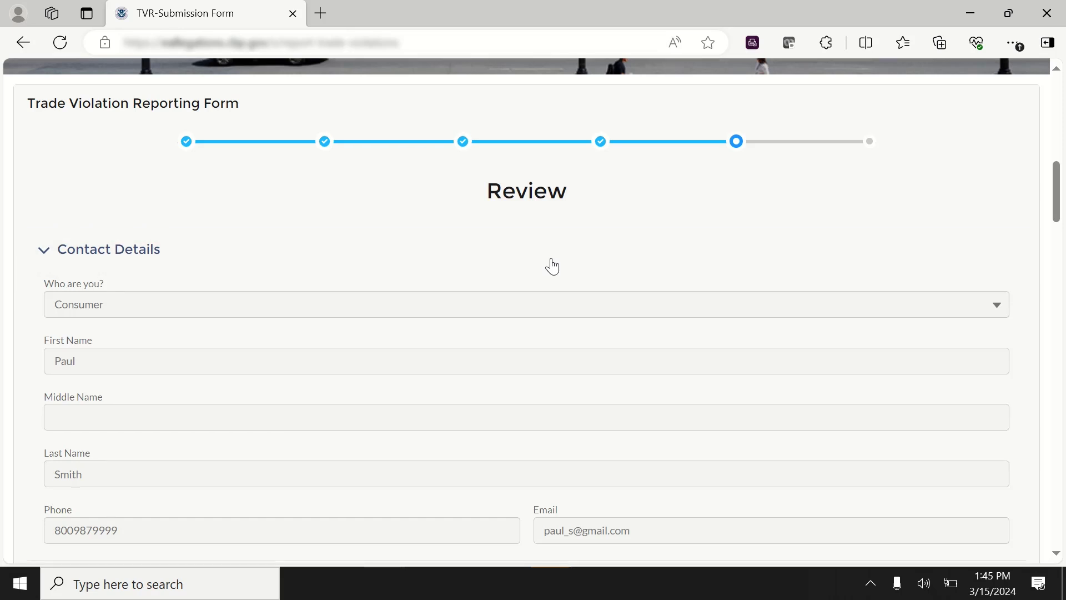
pyautogui.scroll(-15, 552, 259)
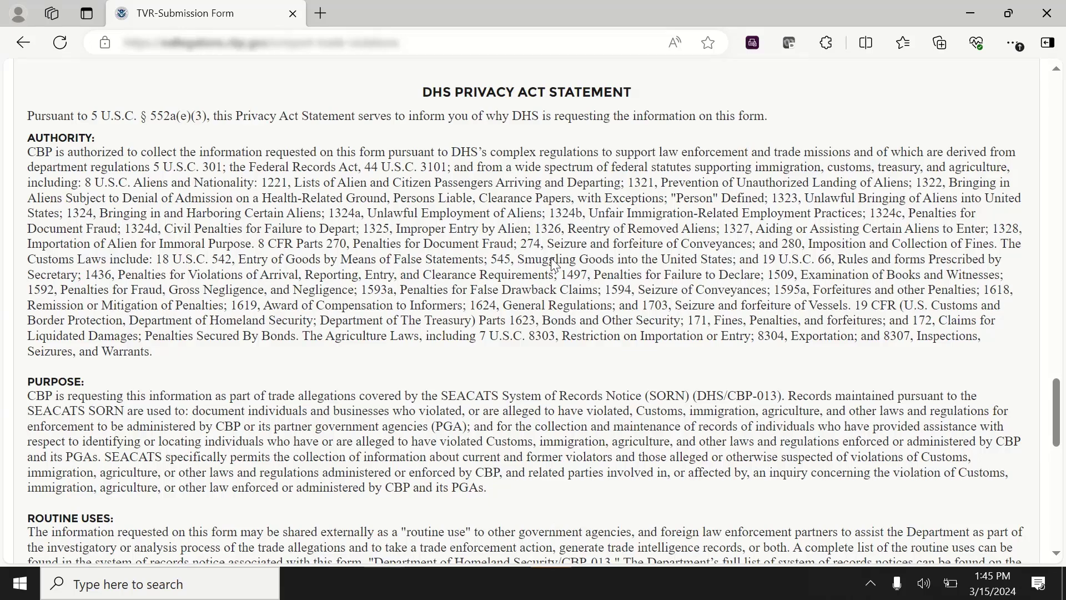
pyautogui.scroll(-5, 551, 258)
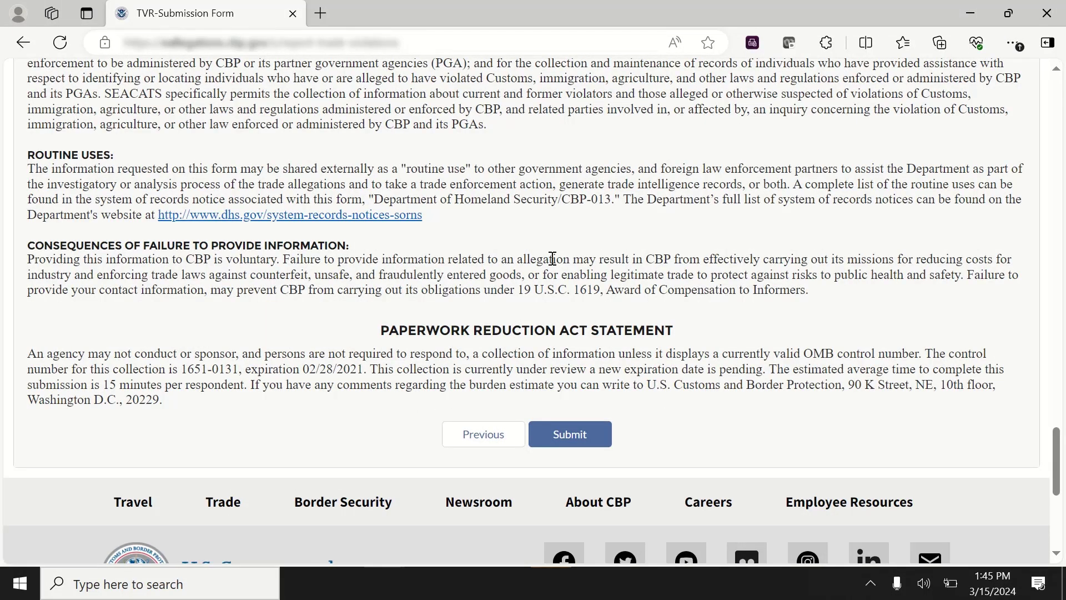
pyautogui.click(567, 431)
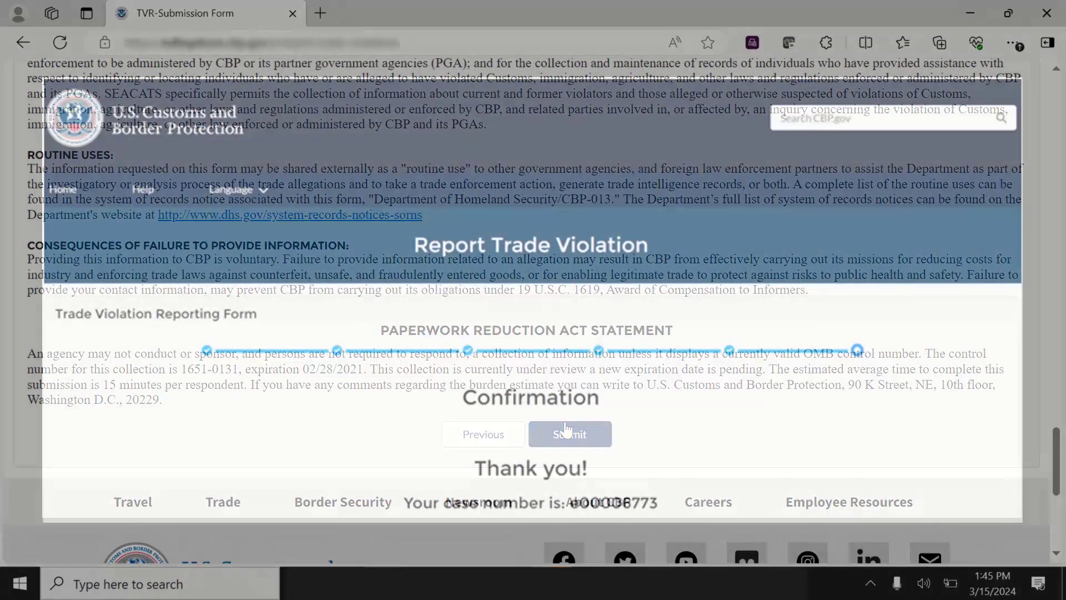